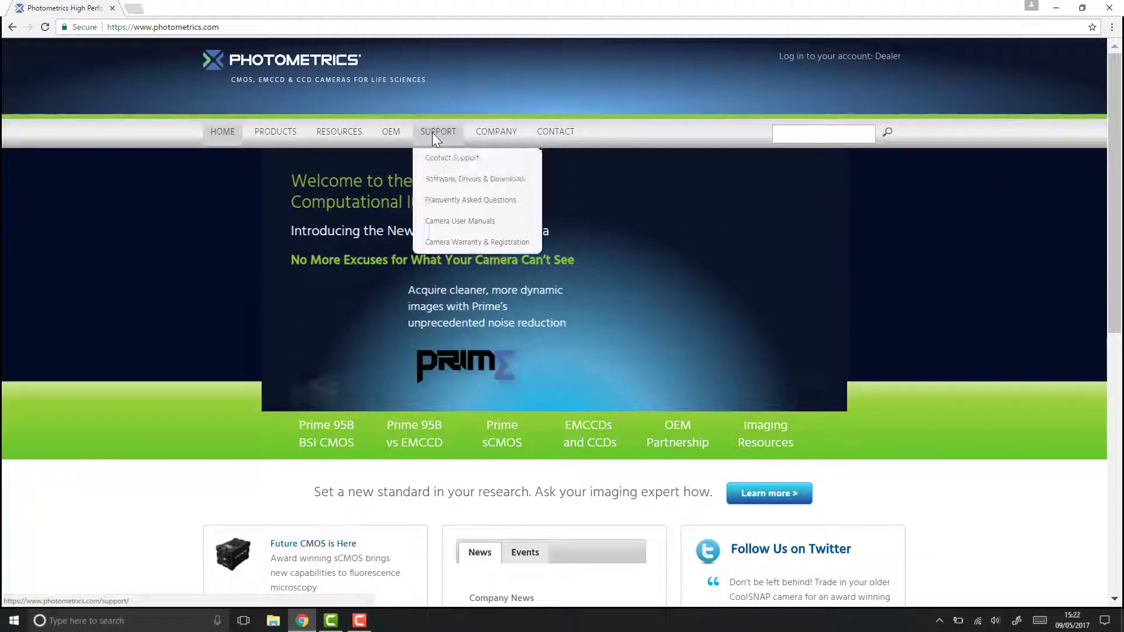
Open the Camera Software and Drivers page from the Photometrics Support menu
click(450, 183)
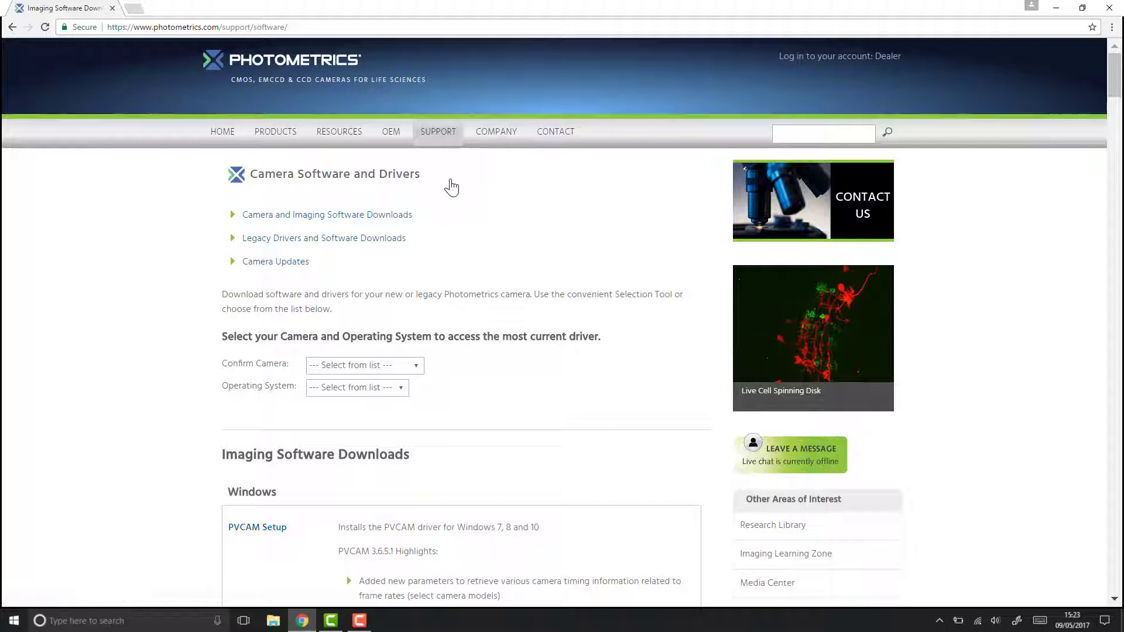
scroll(451, 186, down, 1)
scroll(450, 187, down, 1)
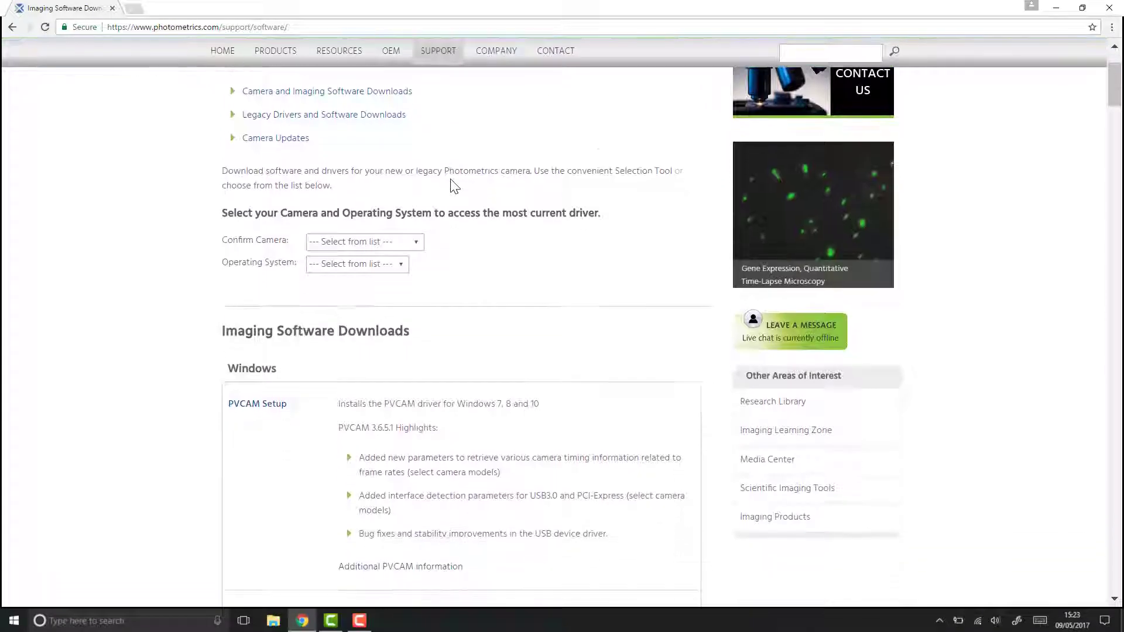
scroll(450, 186, down, 1)
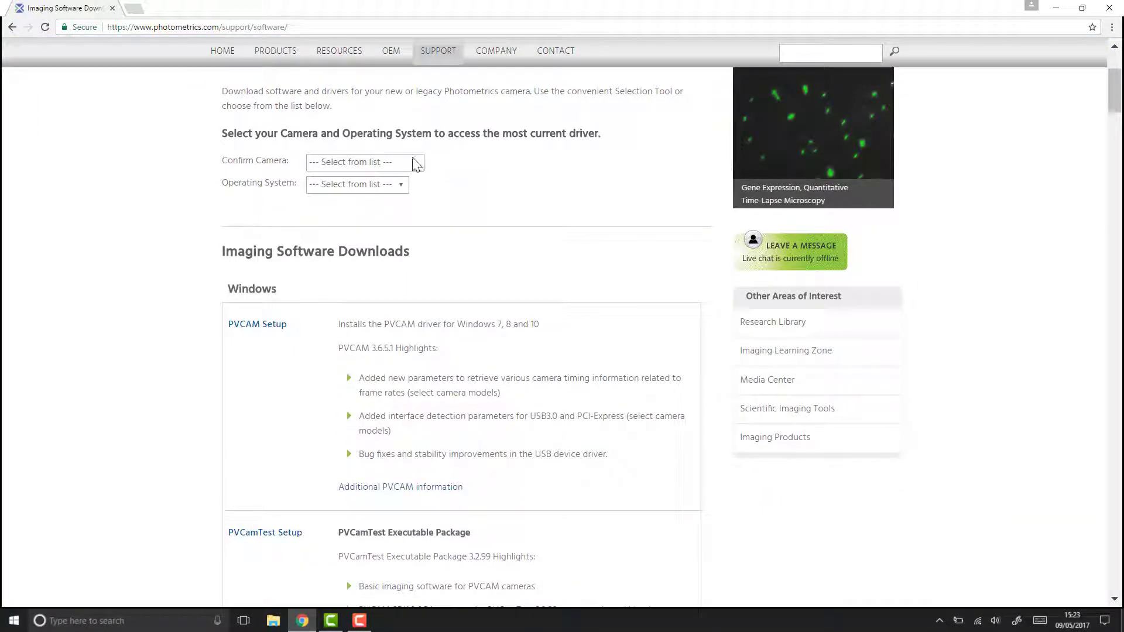
Choose Prime and Win 10 (64BIT), download PVCAM 3.6.5.1, and launch its installer
click(414, 163)
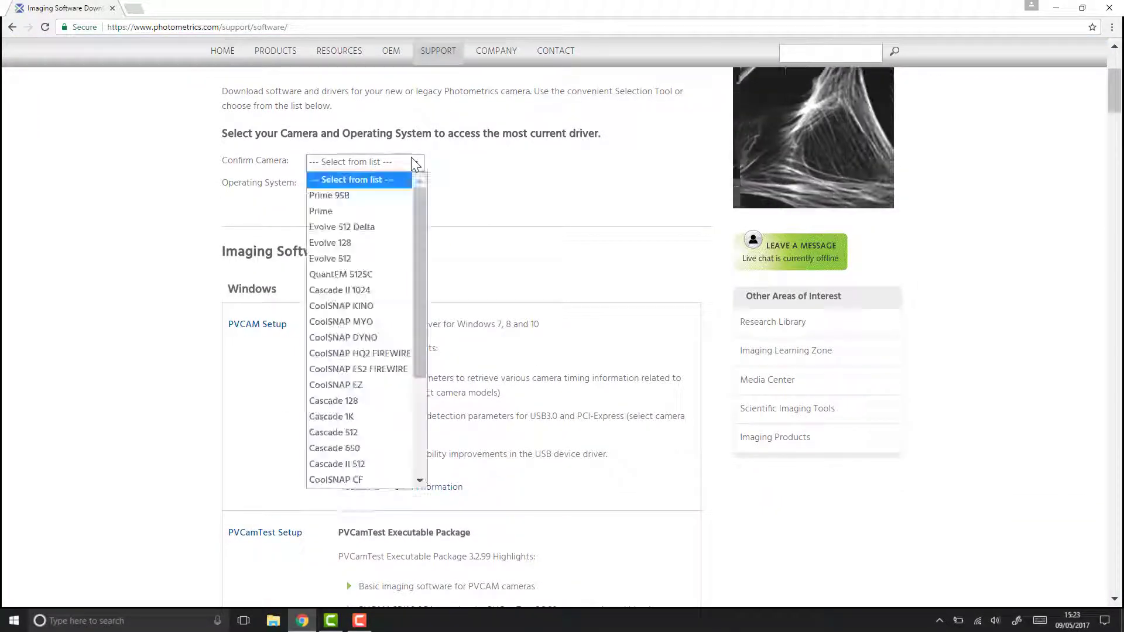
click(344, 212)
click(398, 187)
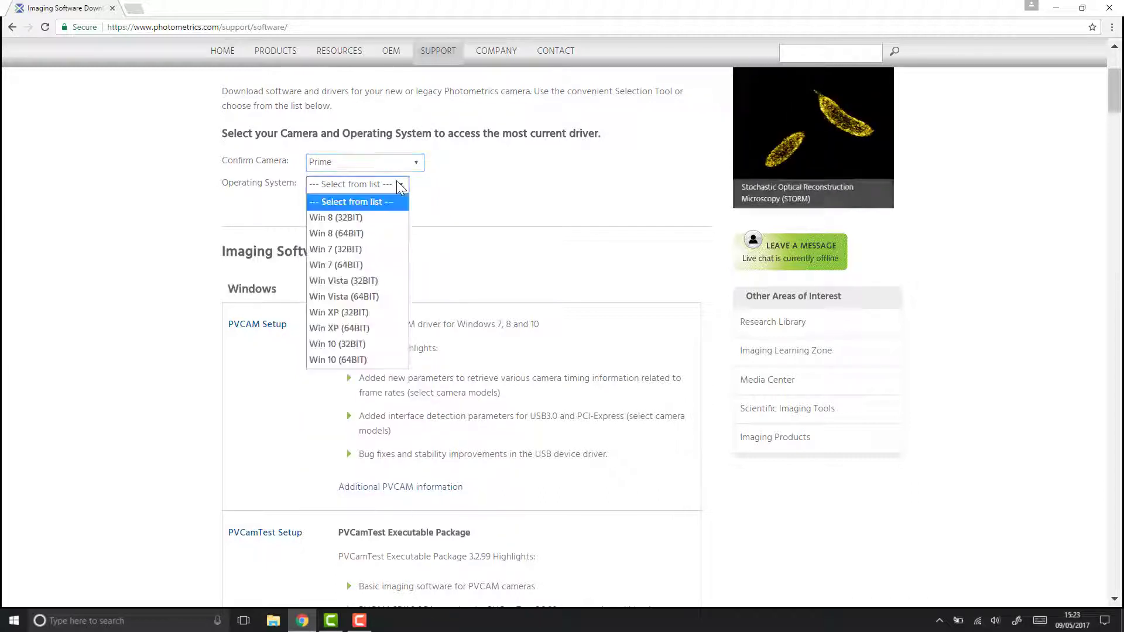
click(344, 361)
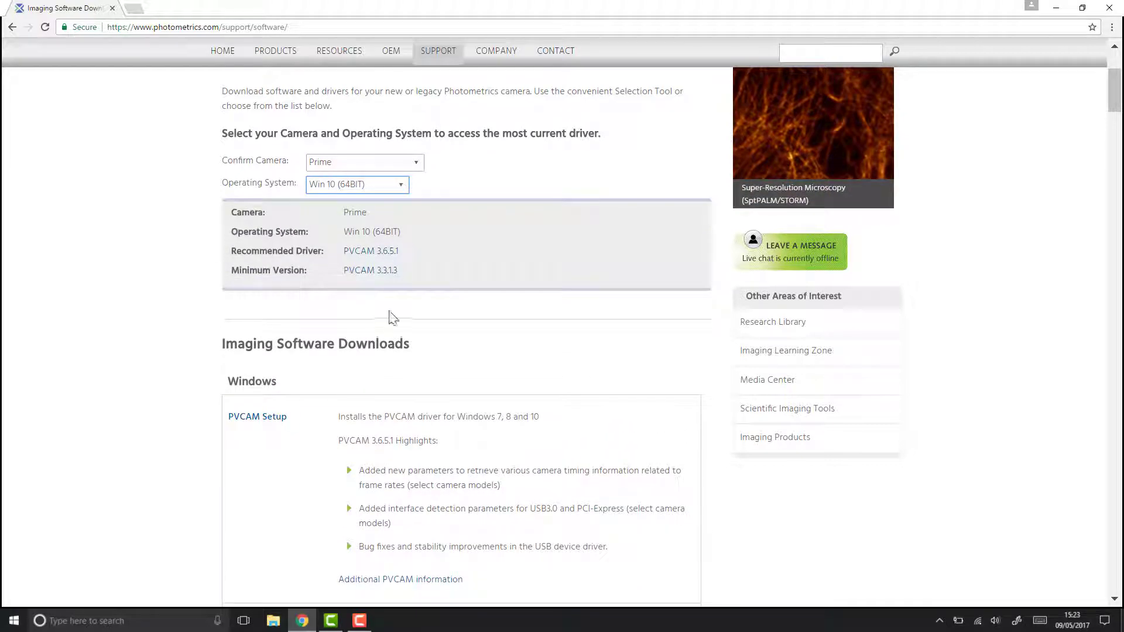
click(388, 253)
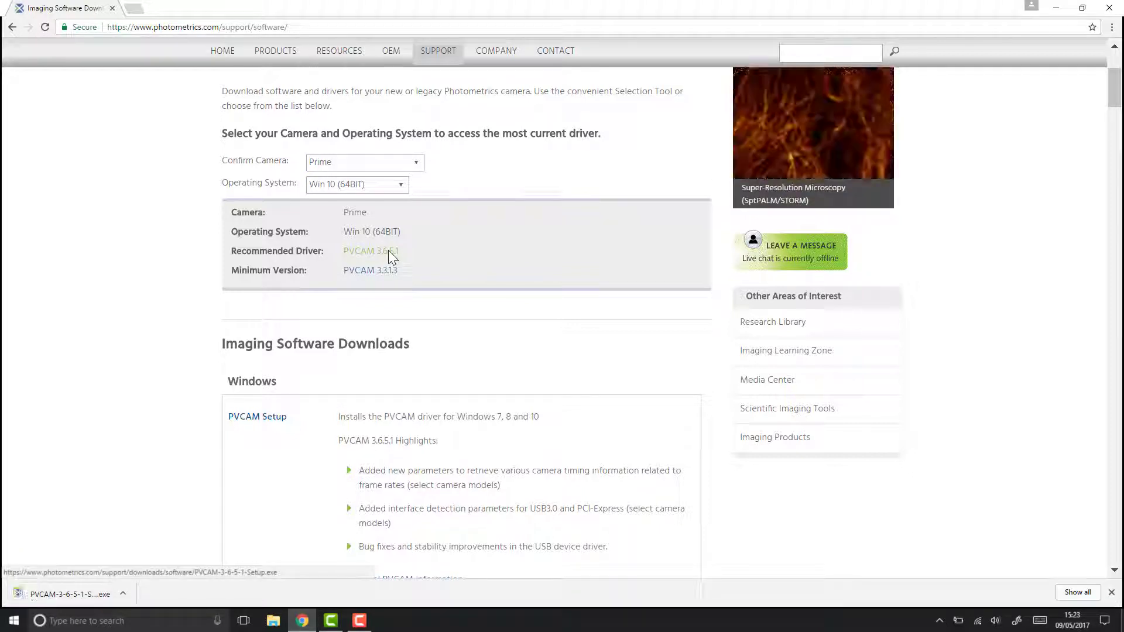
click(101, 597)
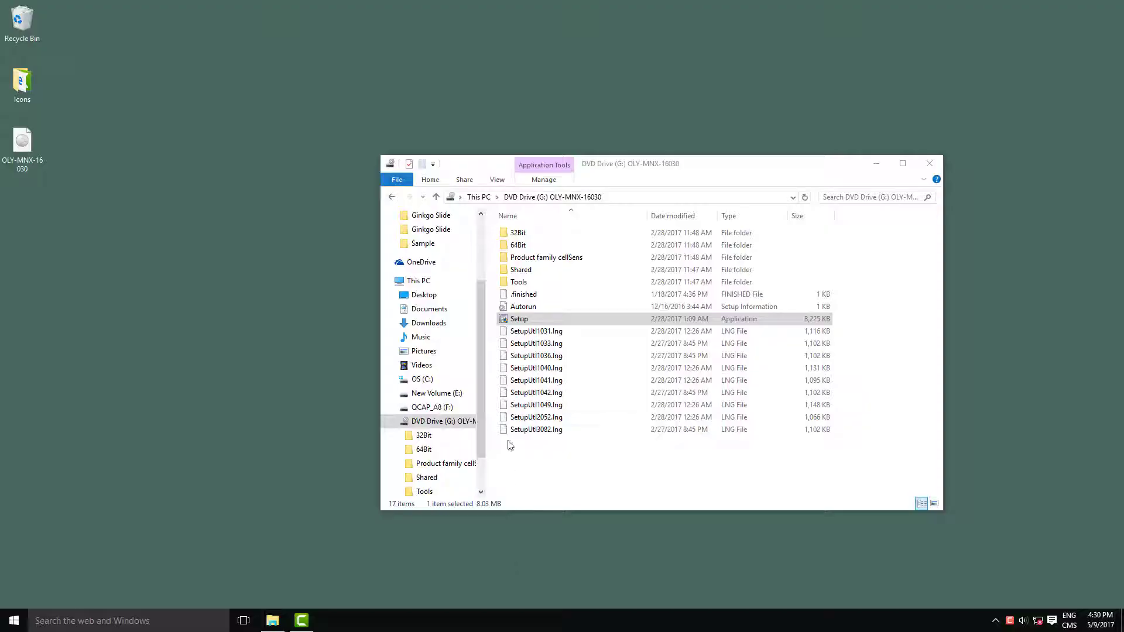
Start Olympus Setup from the disc and continue past the actions and license pages
double_click(519, 319)
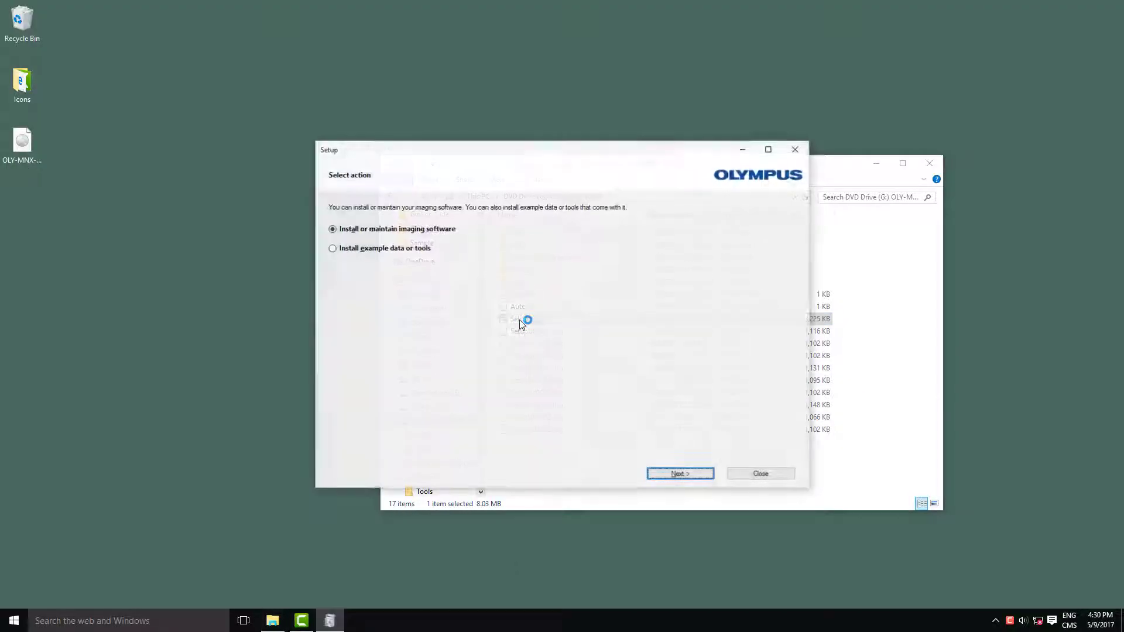
click(654, 476)
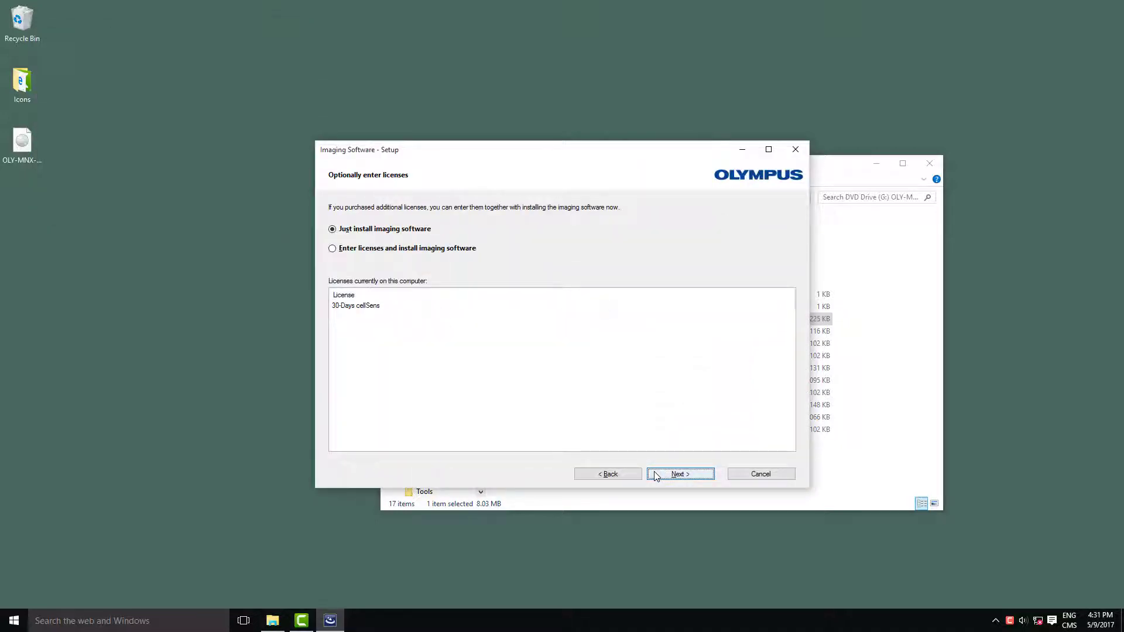
click(654, 475)
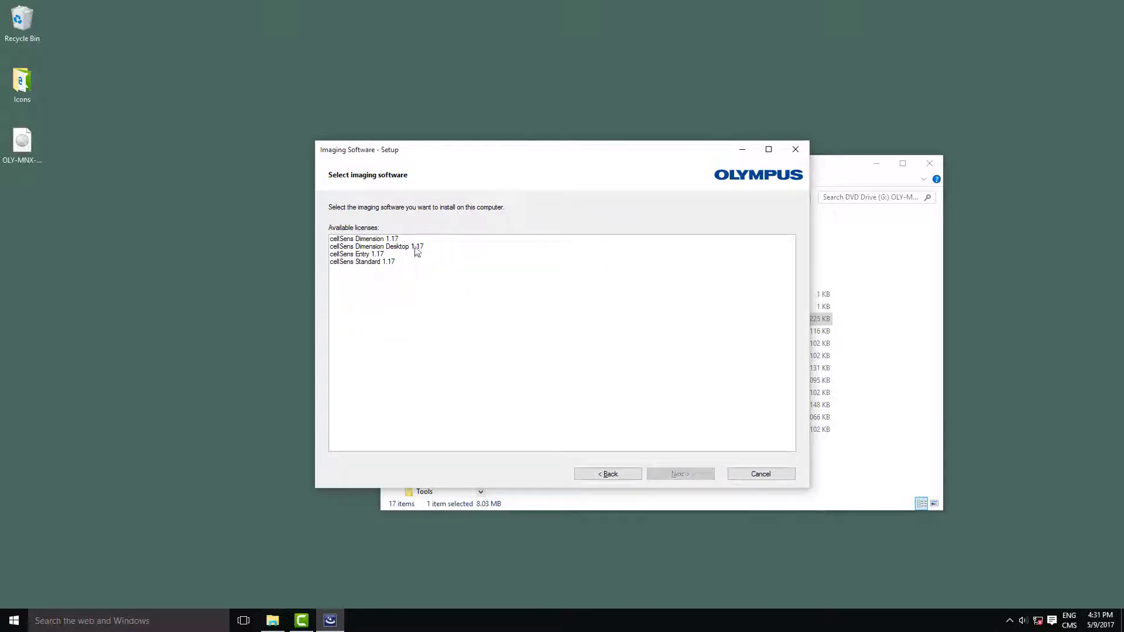
Select cellSens Dimension 1.17 with High End Camera Support and begin installing
click(403, 241)
click(664, 477)
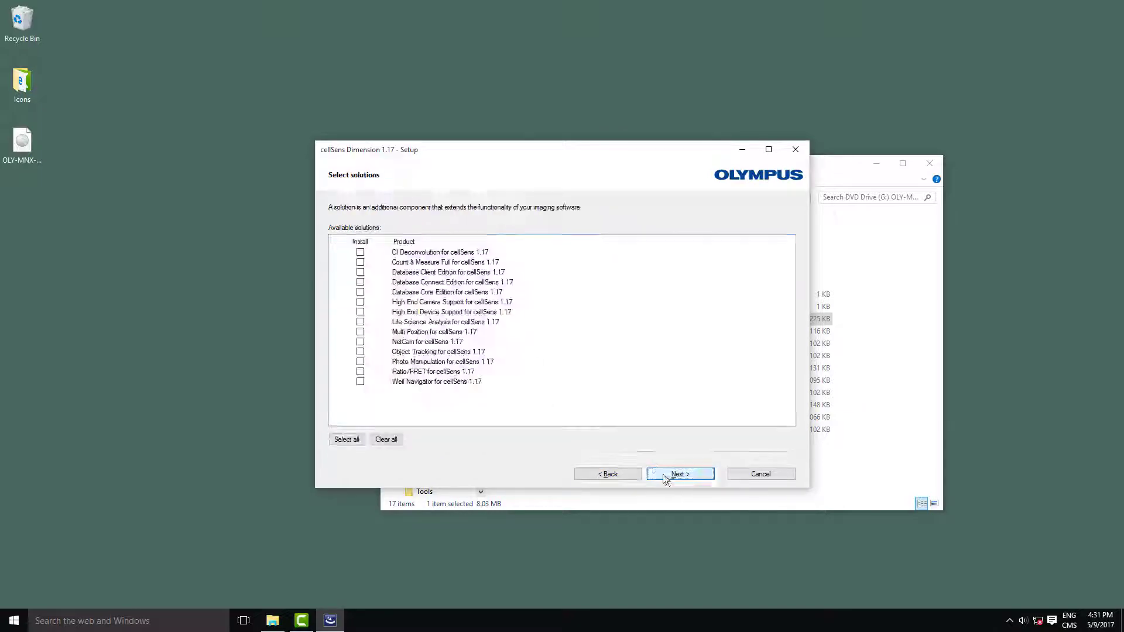
click(892, 172)
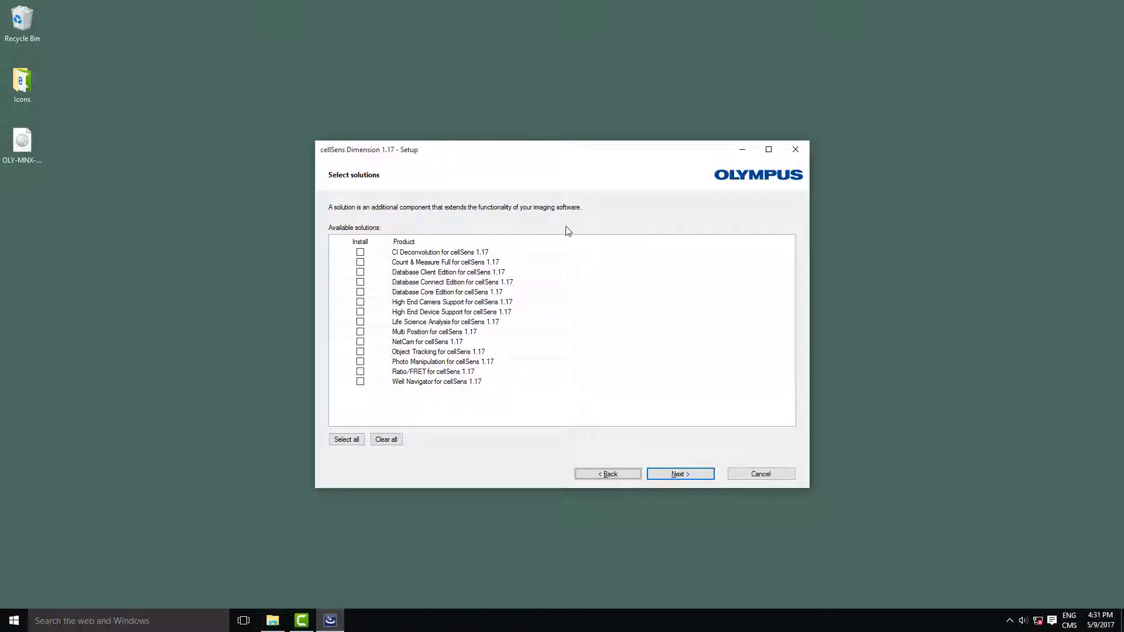
click(360, 303)
click(670, 479)
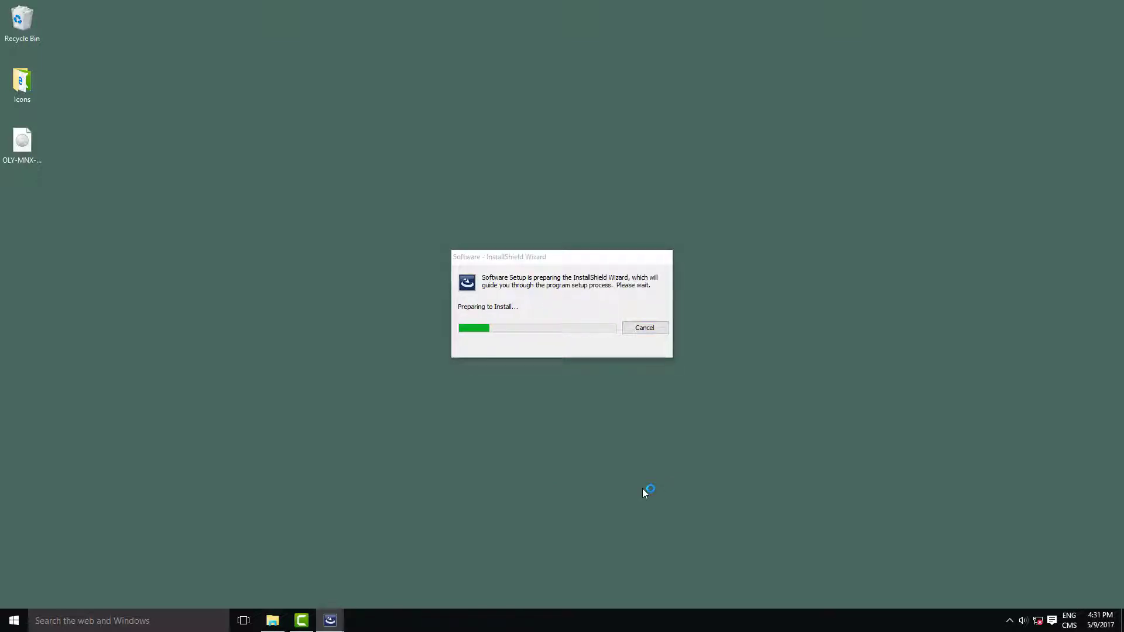
Accept the license agreement and keep the default install location
click(517, 359)
click(624, 403)
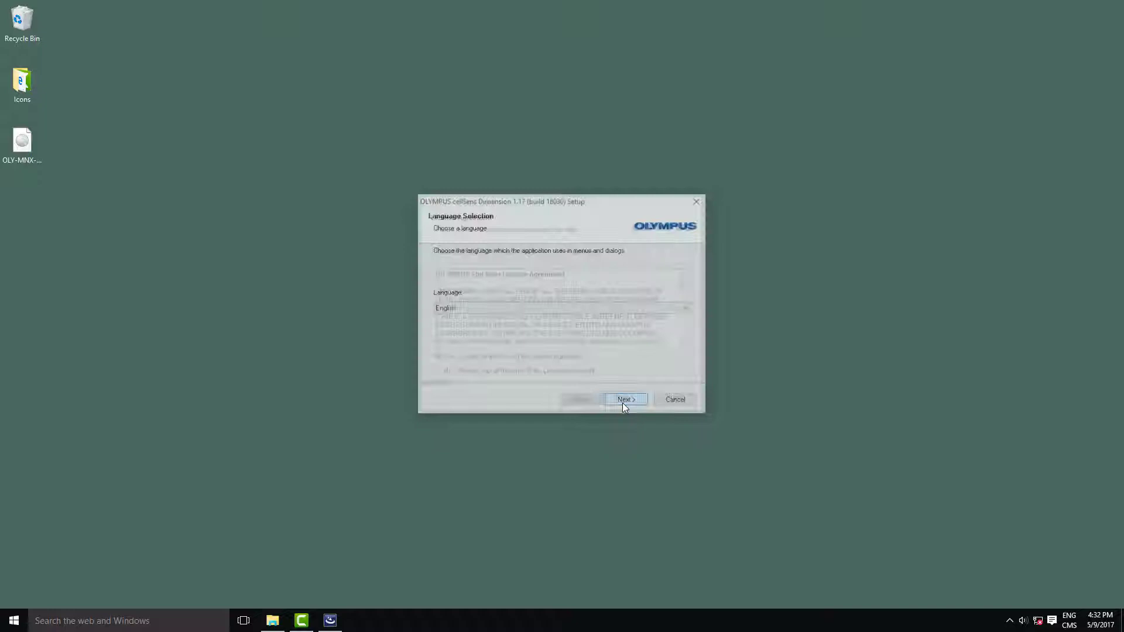
click(624, 404)
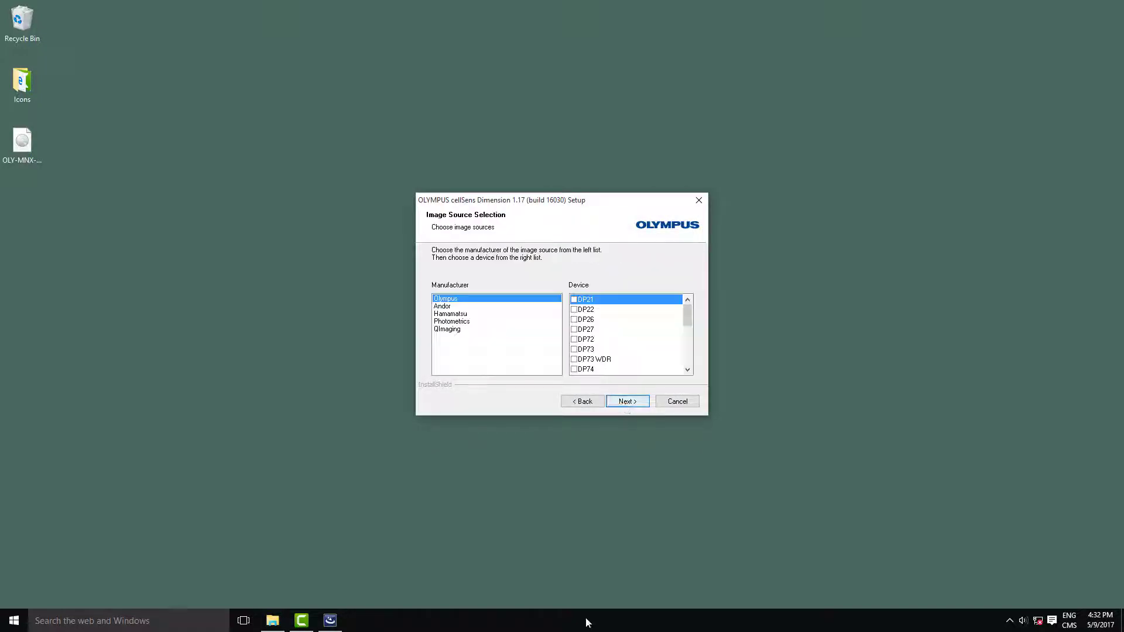
Add Photometrics Prime and Prime 95B as image sources, skip controller and accessories, and copy files
click(466, 322)
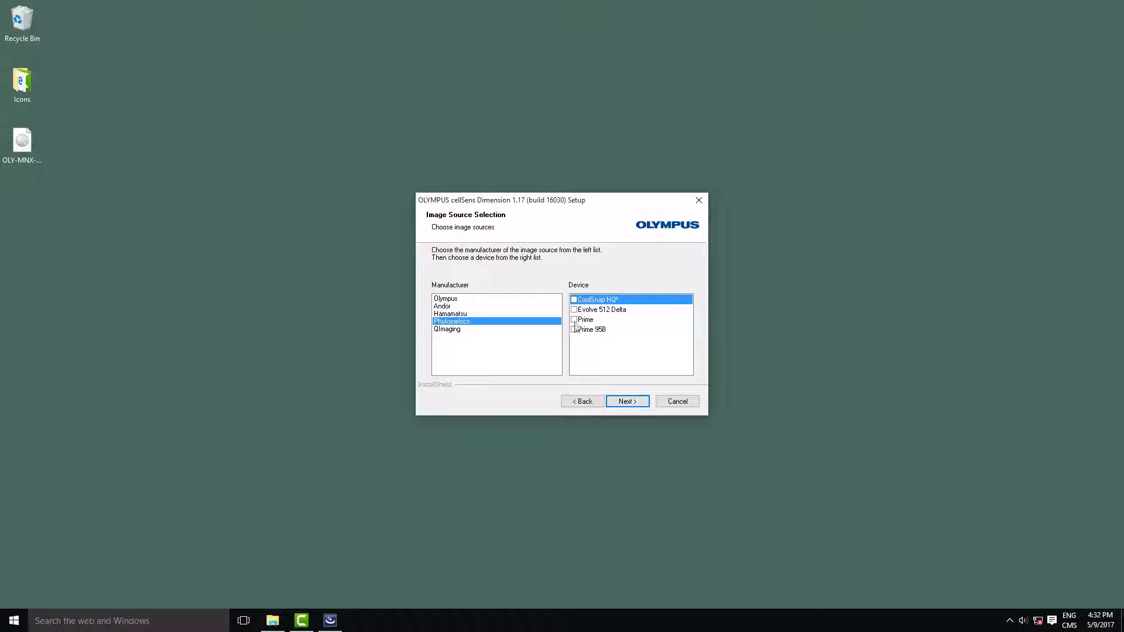
click(574, 320)
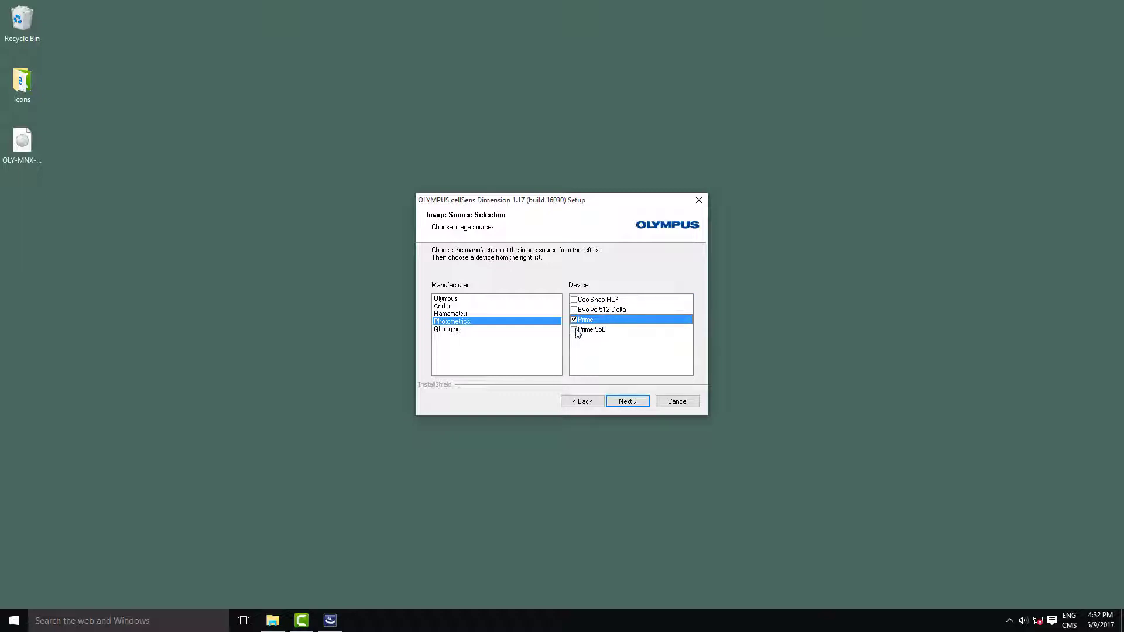
click(574, 330)
click(615, 400)
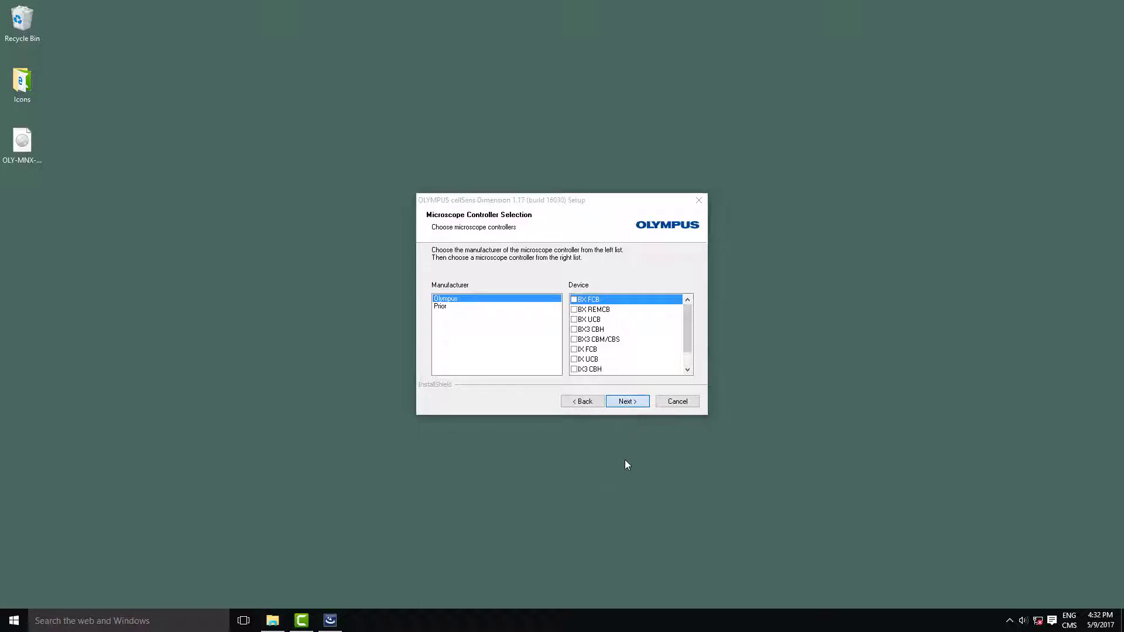
key(Return)
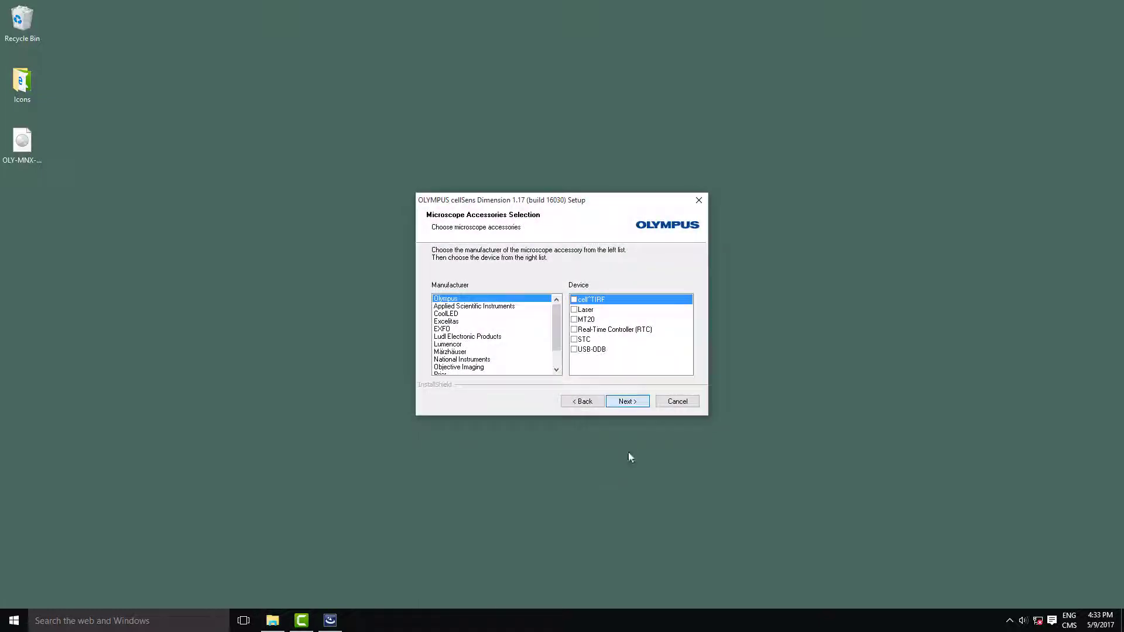
click(620, 402)
click(620, 403)
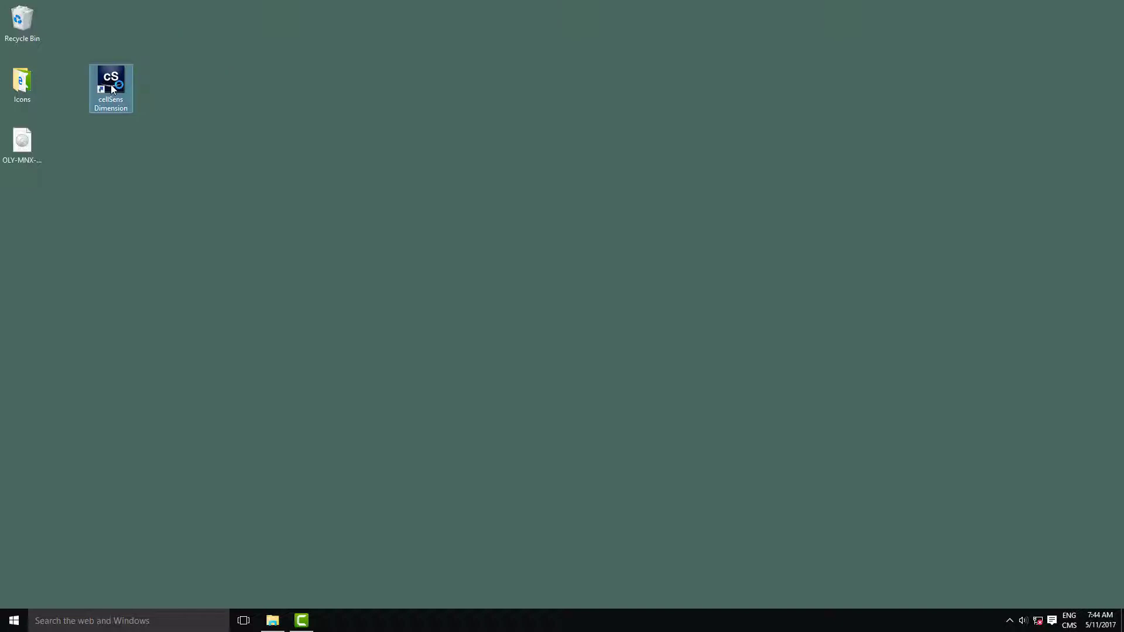
Launch cellSens Dimension from its desktop shortcut and open Device List from the Start Page
double_click(111, 84)
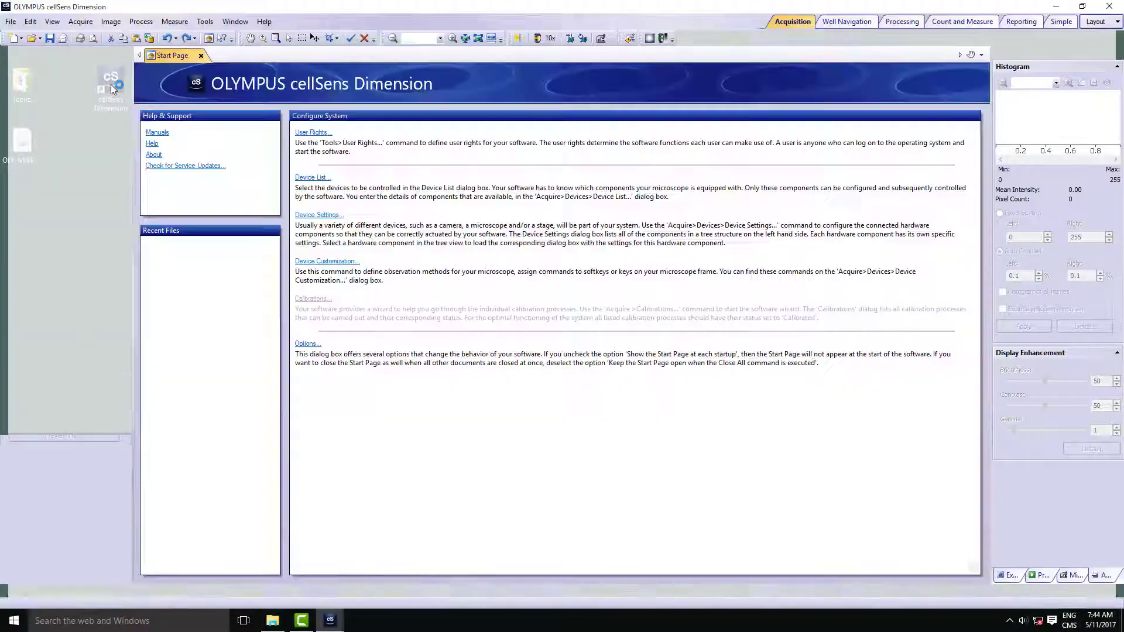
click(306, 180)
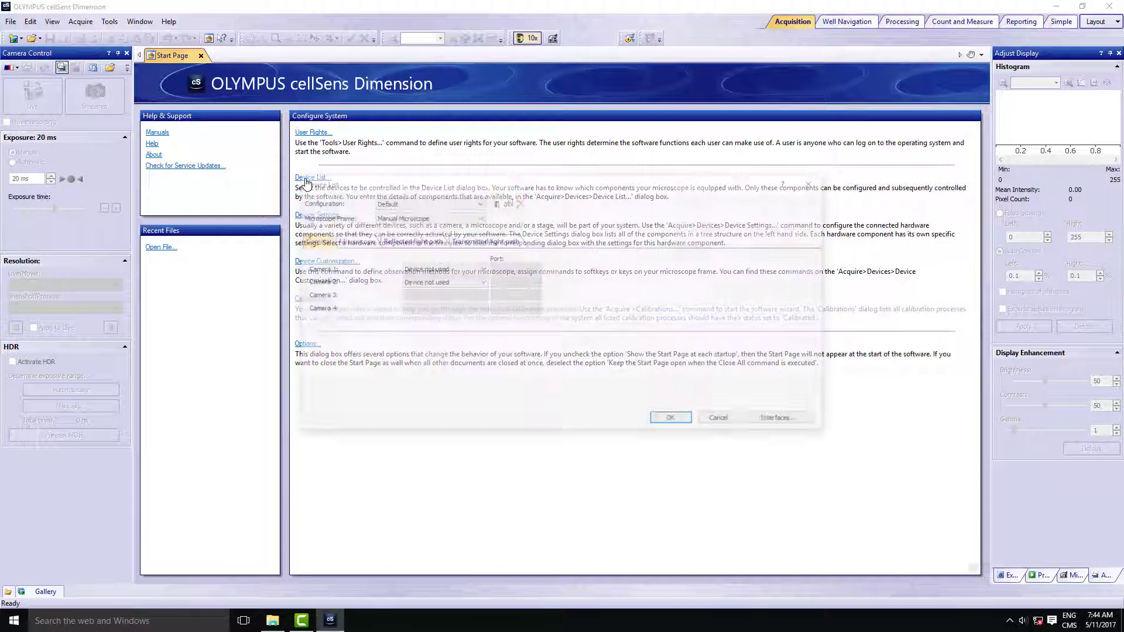
Assign Photometrics Prime as Camera 1, dismiss the adapter reminder, and confirm the device list
click(414, 269)
click(416, 290)
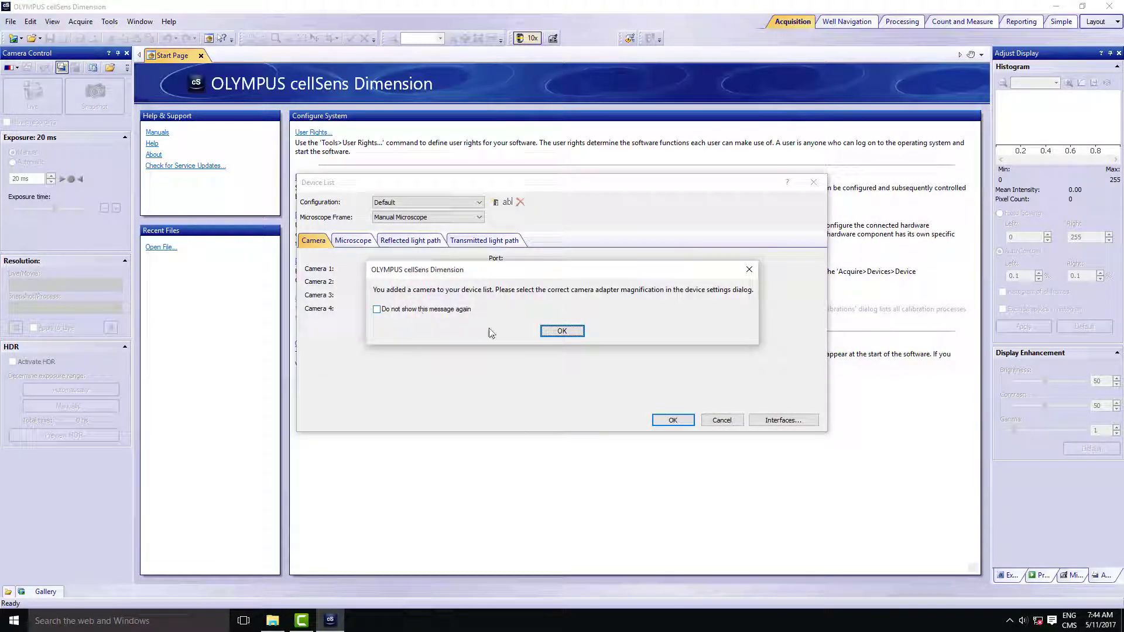
click(563, 335)
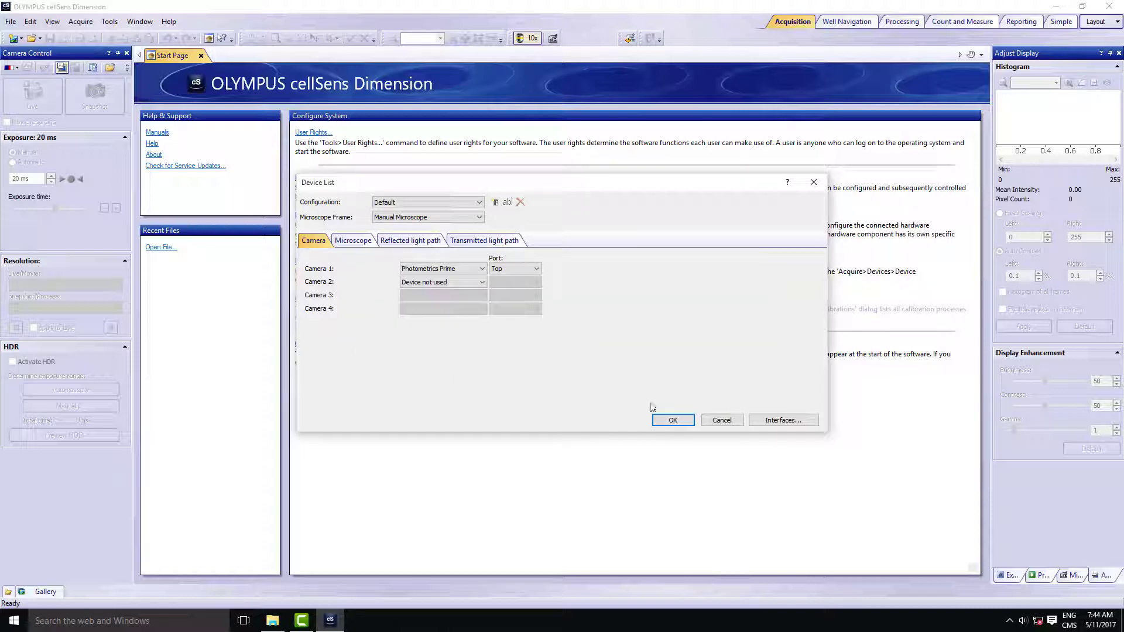
click(662, 421)
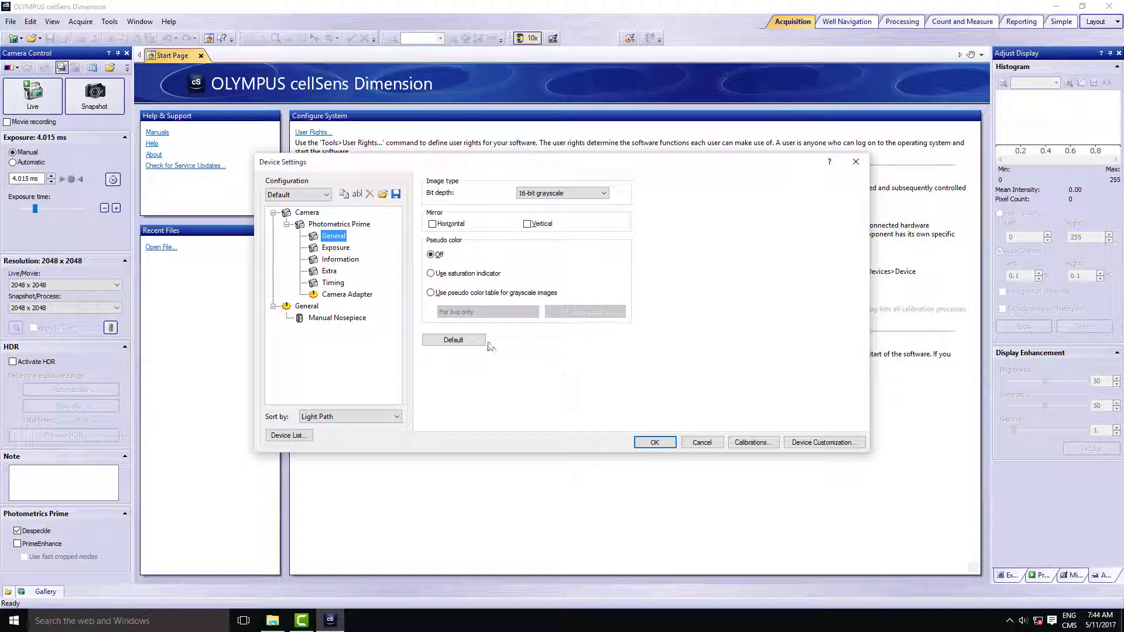
Check the Camera Adapter magnification is 1.00x and close Device Settings
click(346, 294)
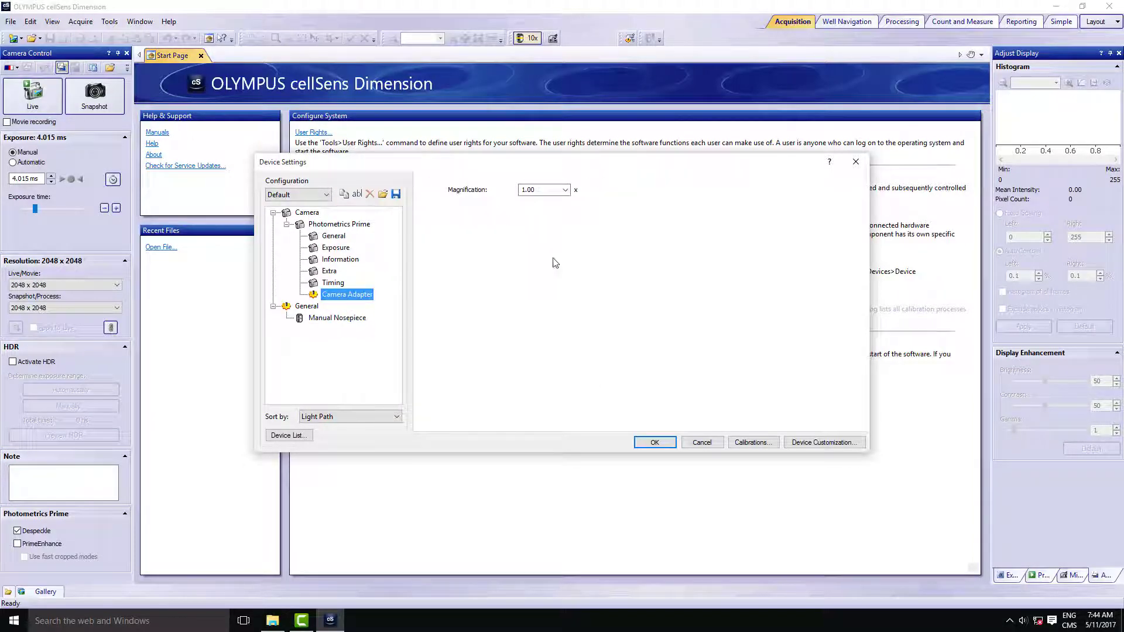
click(654, 443)
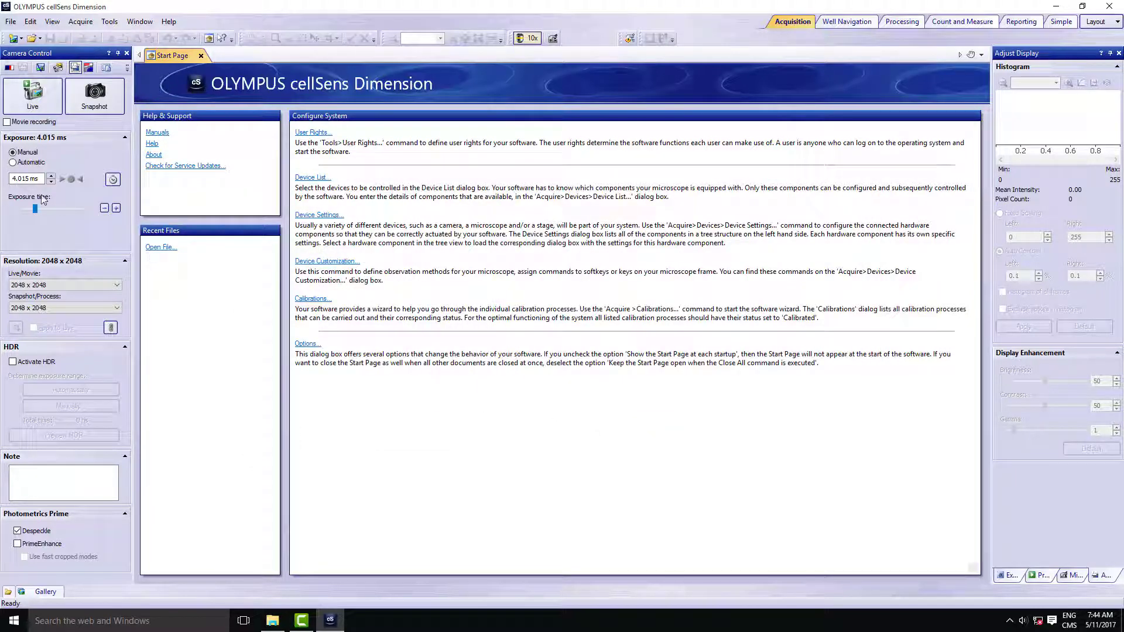
Set the exposure time to 50 ms and start the live camera image
double_click(13, 178)
text(50)
key(Return)
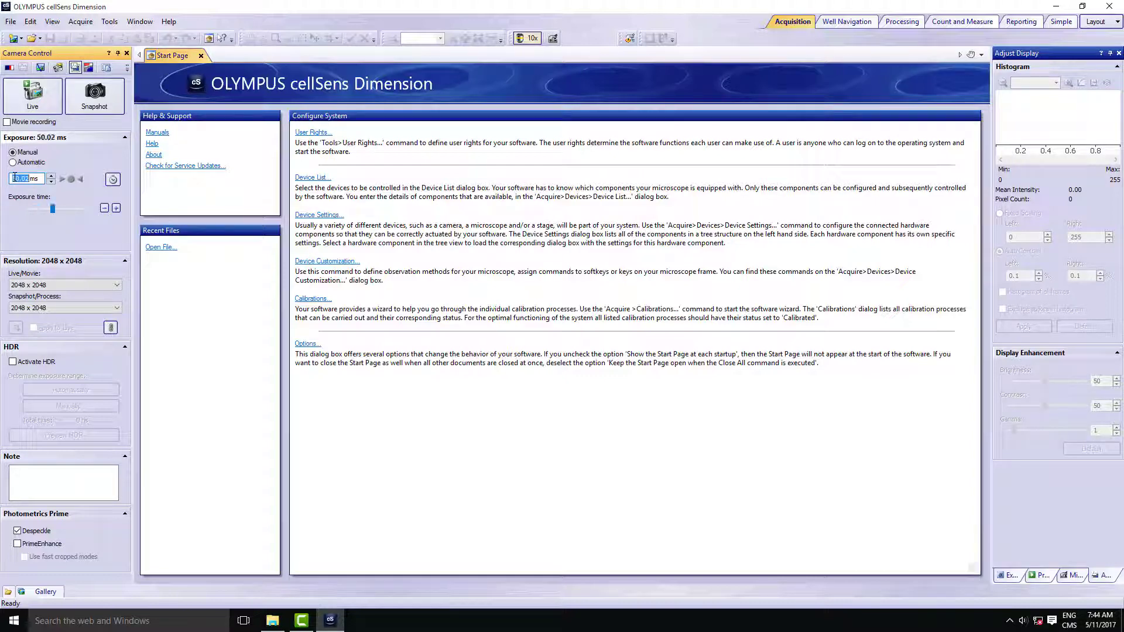
click(25, 99)
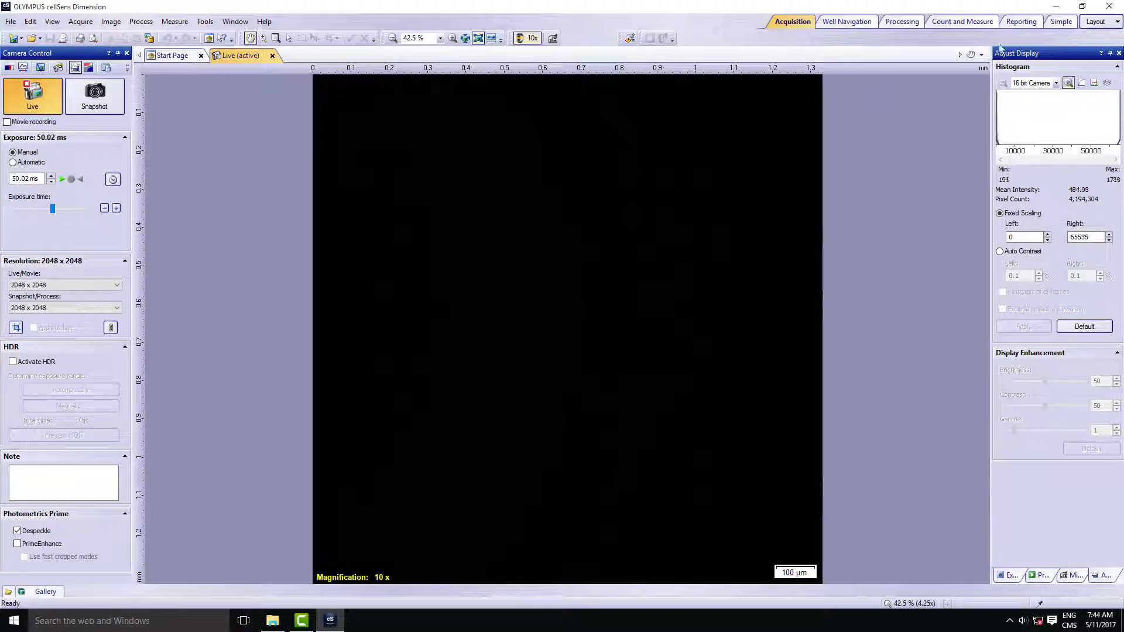
Switch the Adjust Display panel to Auto Contrast for the live image
click(1021, 254)
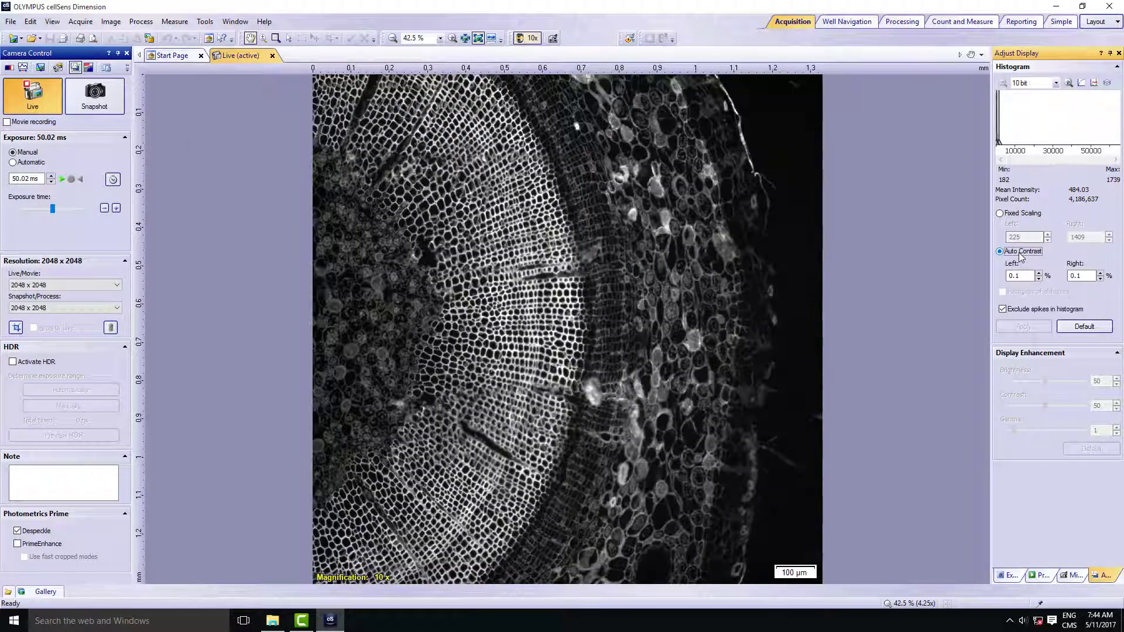